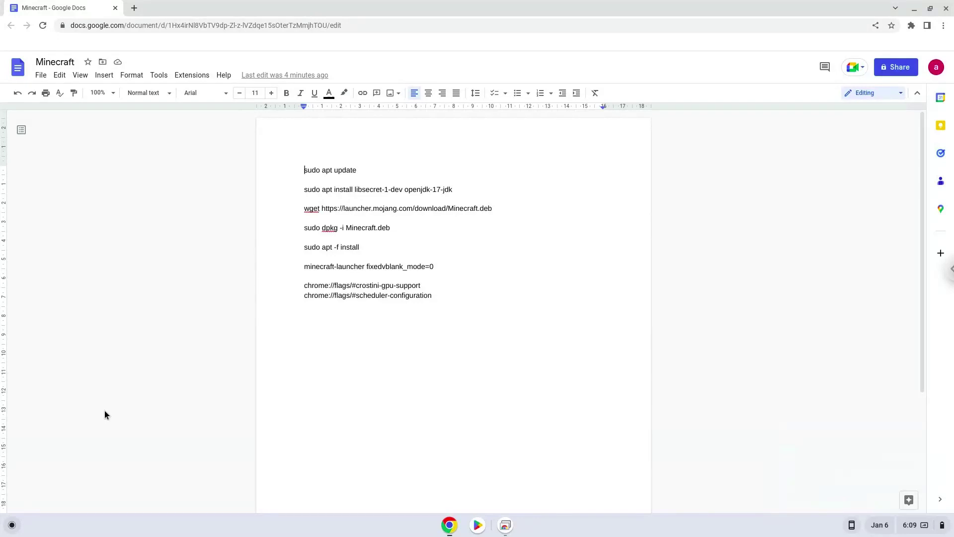
# - Copy the crostini-gpu-support flag address from the Minecraft notes
pyautogui.tripleClick(331, 285)
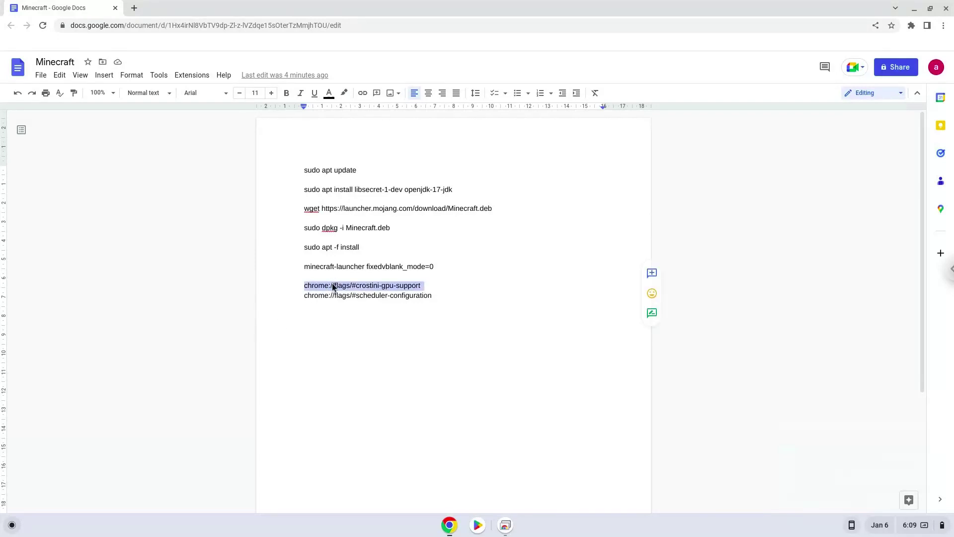
pyautogui.rightClick(333, 287)
pyautogui.click(356, 277)
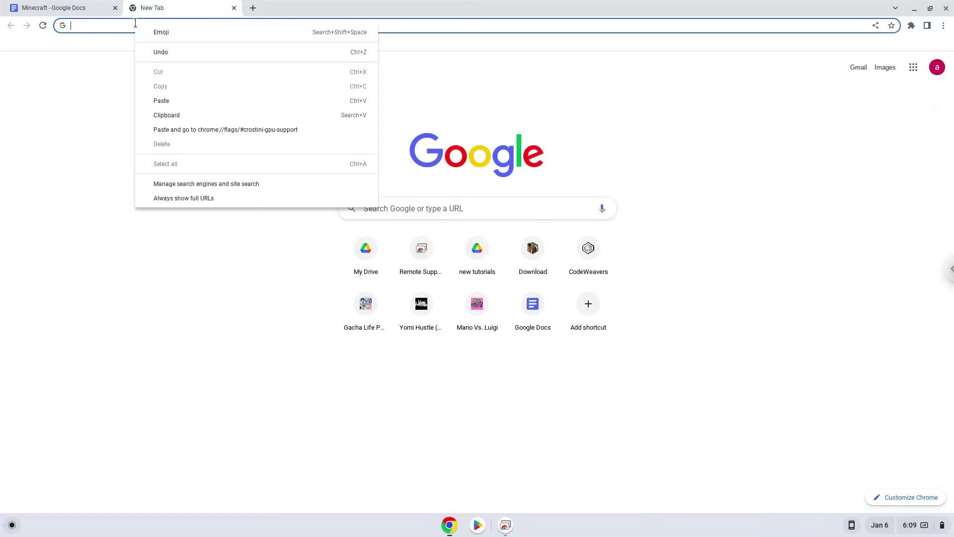
# - Open that flags page, set Crostini GPU Support to Enabled, and return to the notes
pyautogui.click(180, 130)
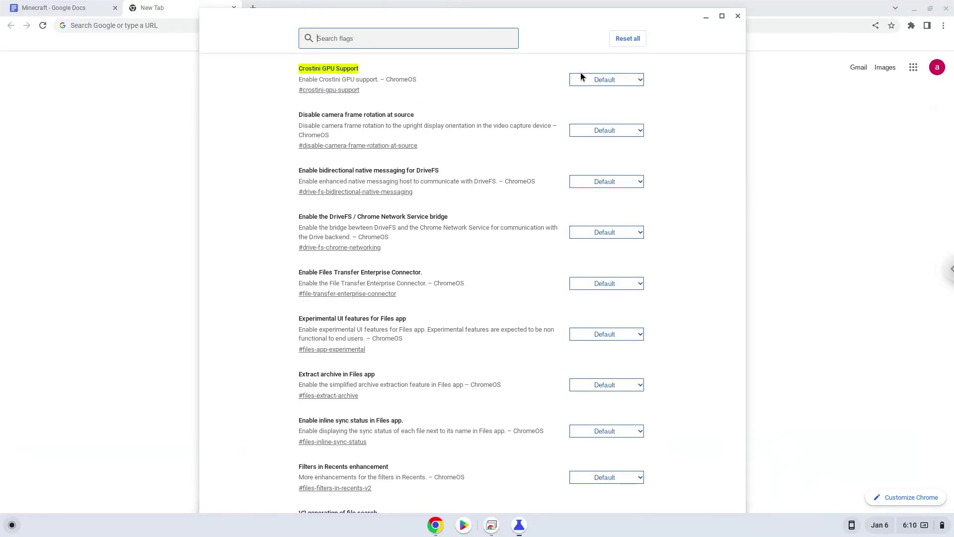
pyautogui.click(593, 76)
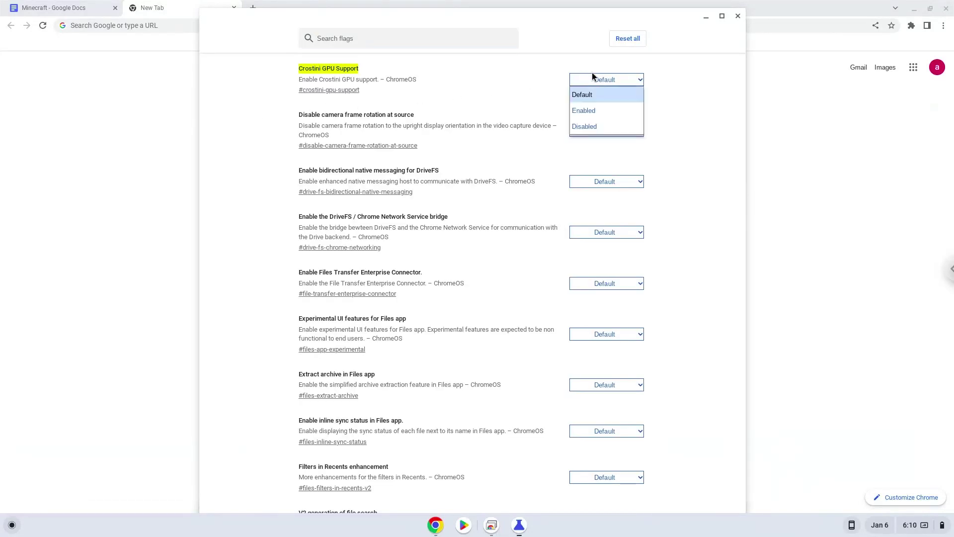
pyautogui.click(593, 114)
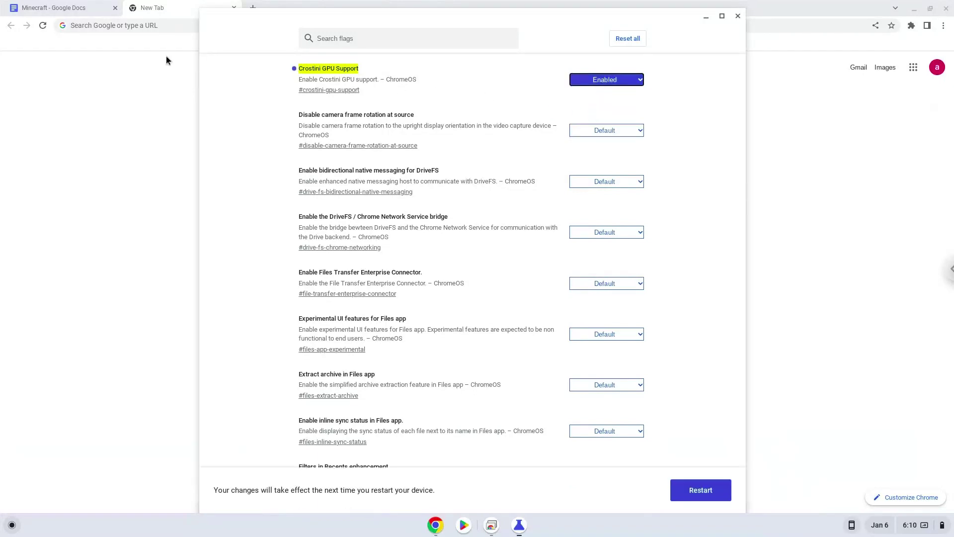
pyautogui.click(14, 9)
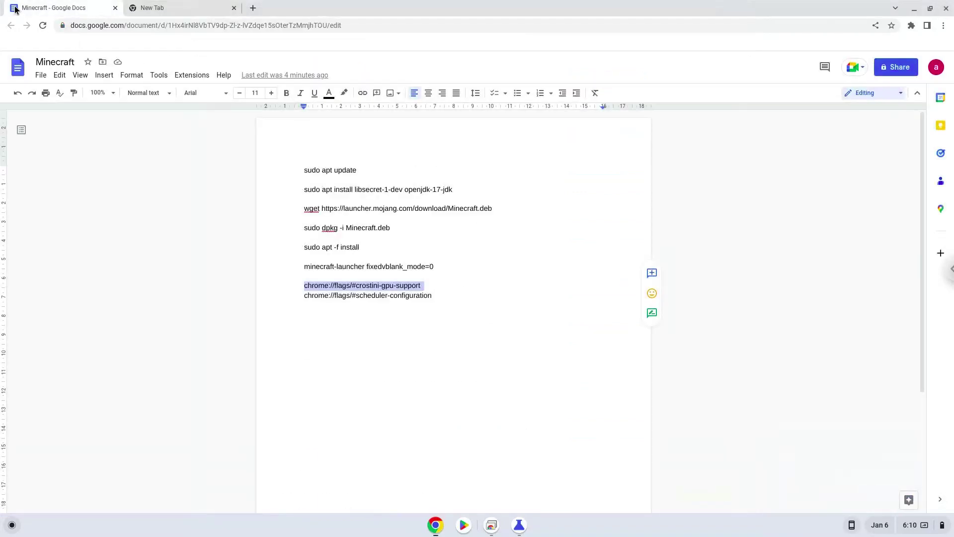
# - Copy the scheduler-configuration flag address from the Minecraft notes
pyautogui.tripleClick(337, 295)
pyautogui.rightClick(337, 295)
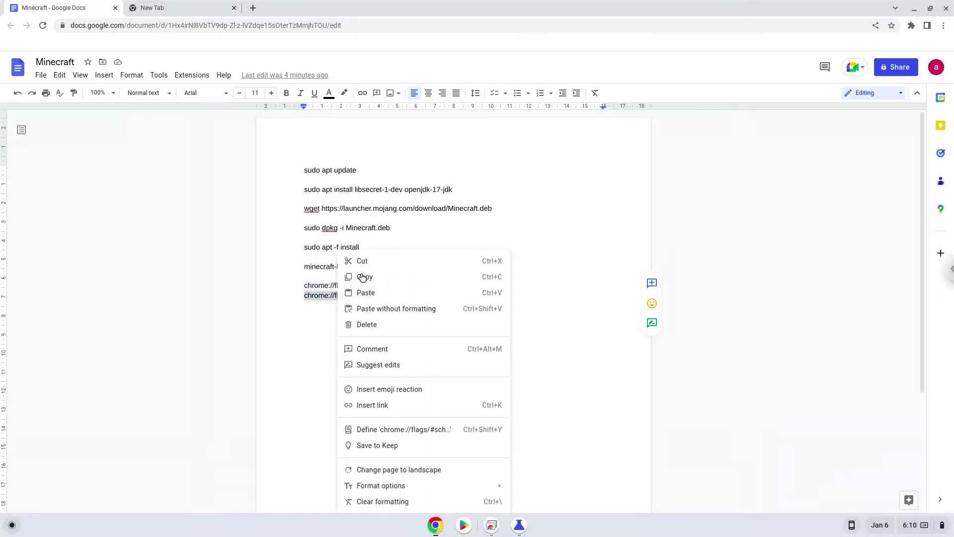
pyautogui.click(365, 274)
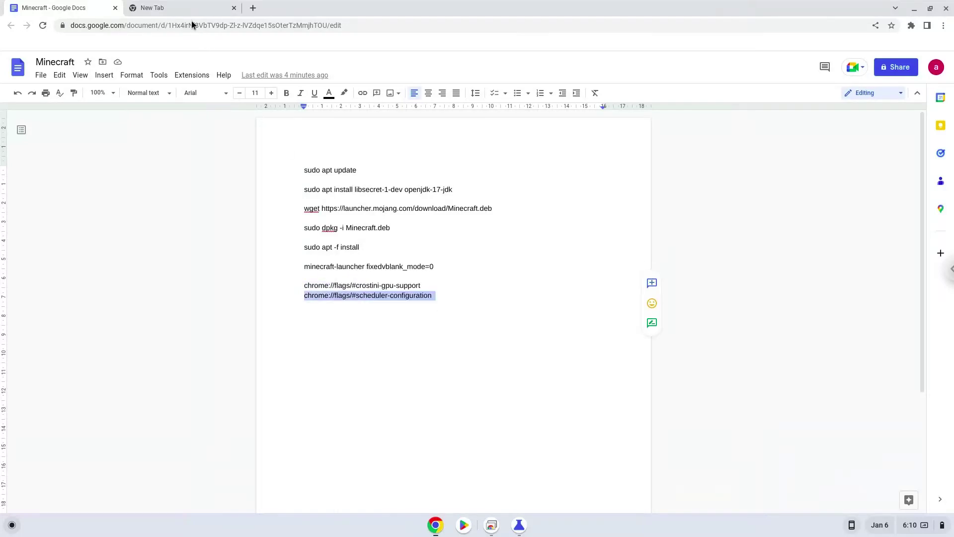
# - Open that flags page in the new tab and choose Enables Hyper-Threading for Scheduler Configuration
pyautogui.click(182, 7)
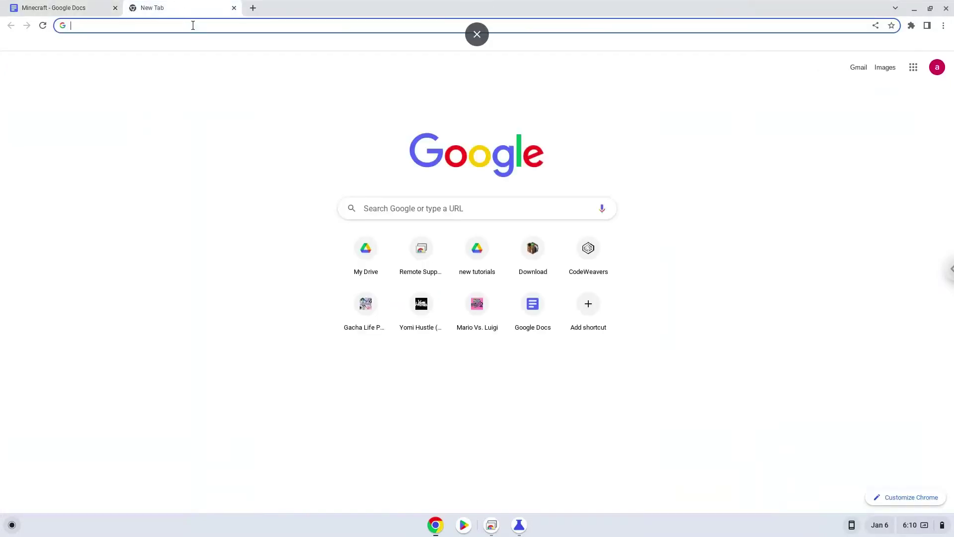
pyautogui.rightClick(193, 24)
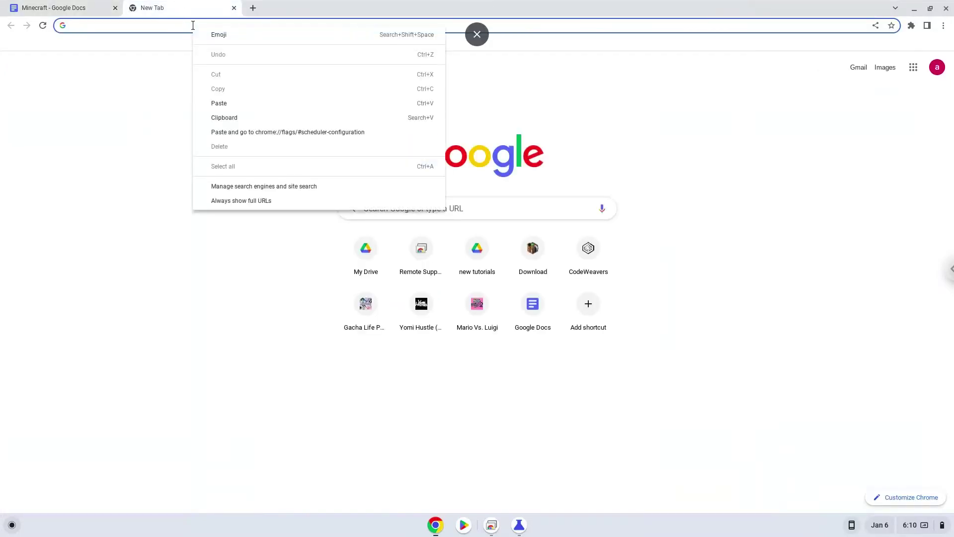
pyautogui.click(244, 132)
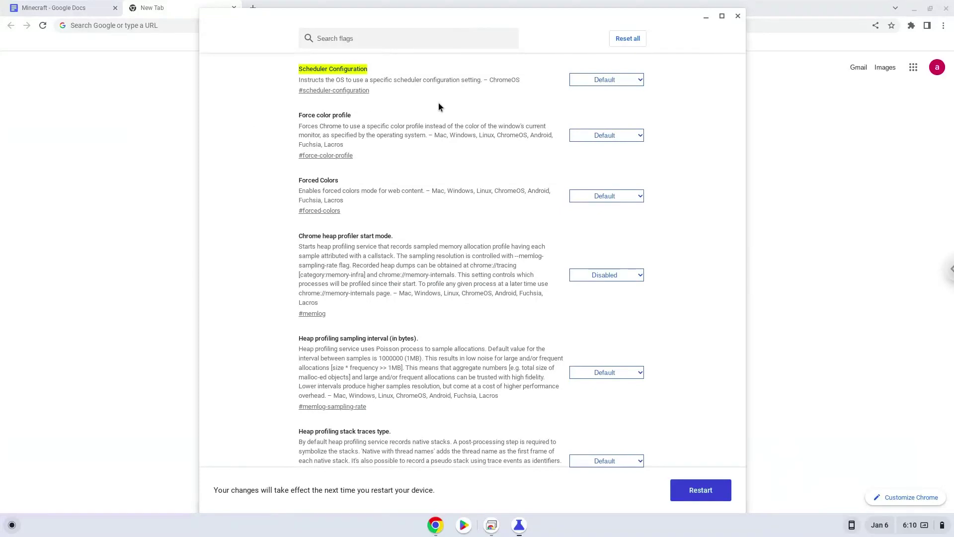
pyautogui.click(587, 80)
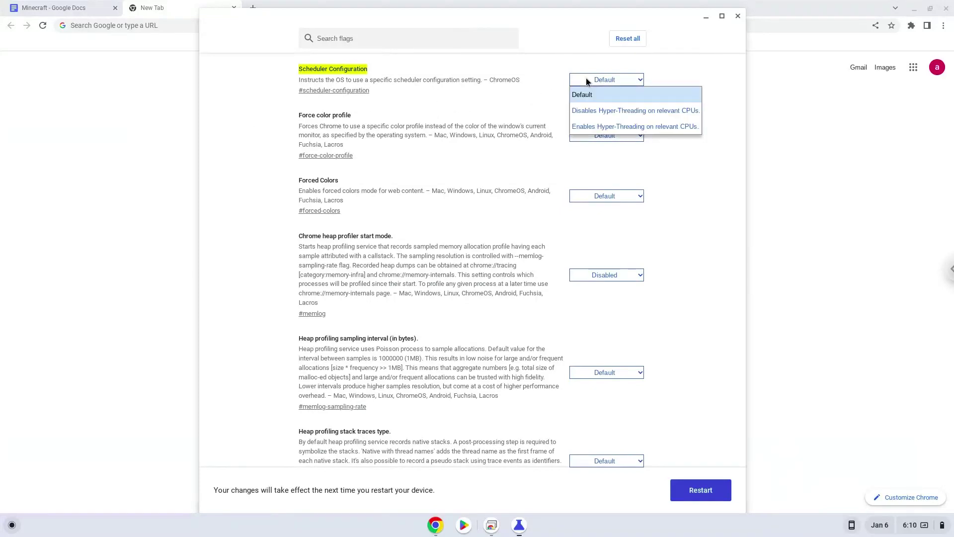
pyautogui.click(586, 127)
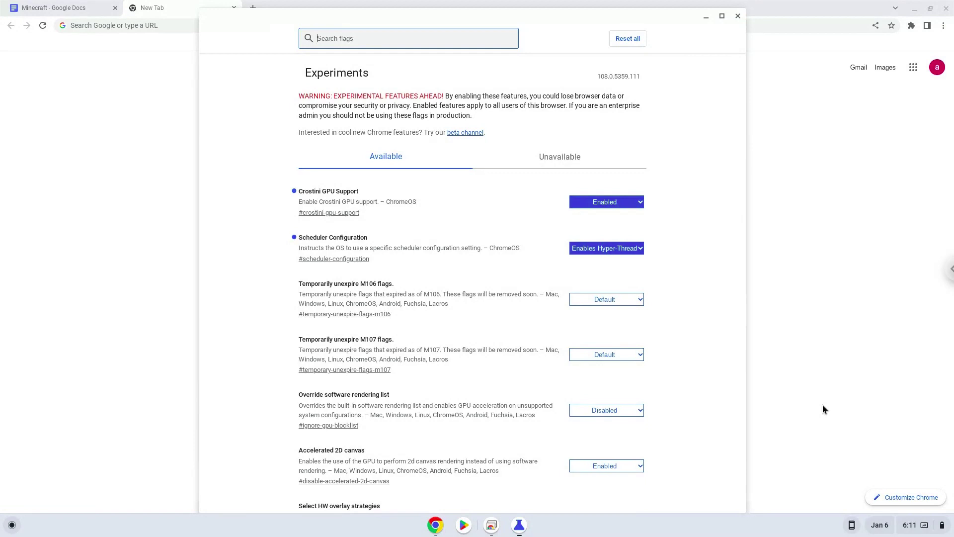
# - In Settings under Advanced > Developers, turn on the Linux development environment
pyautogui.click(910, 525)
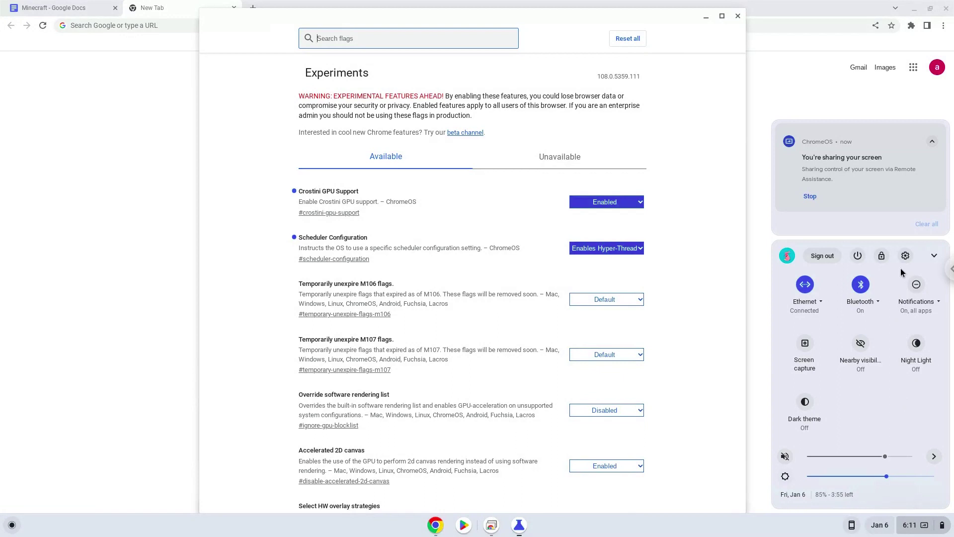
pyautogui.click(904, 256)
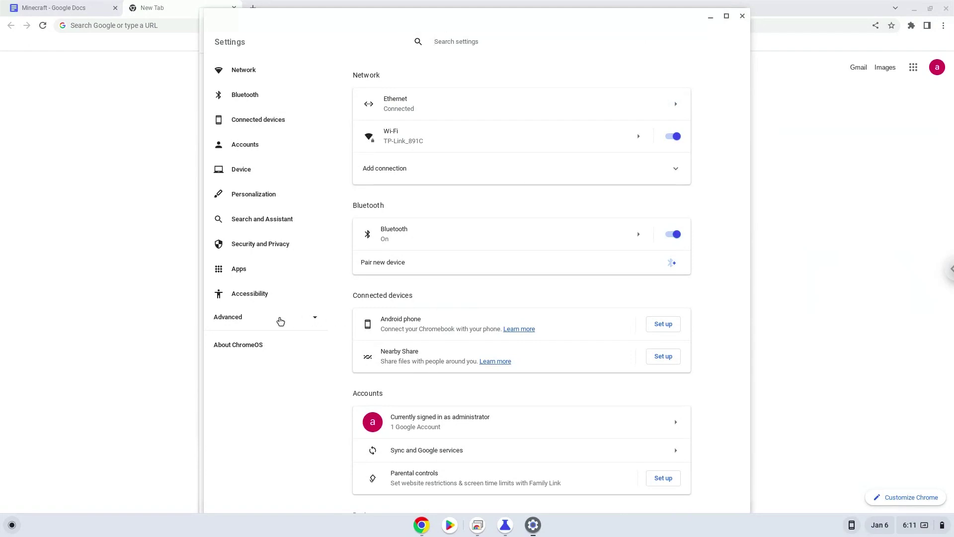
pyautogui.click(280, 321)
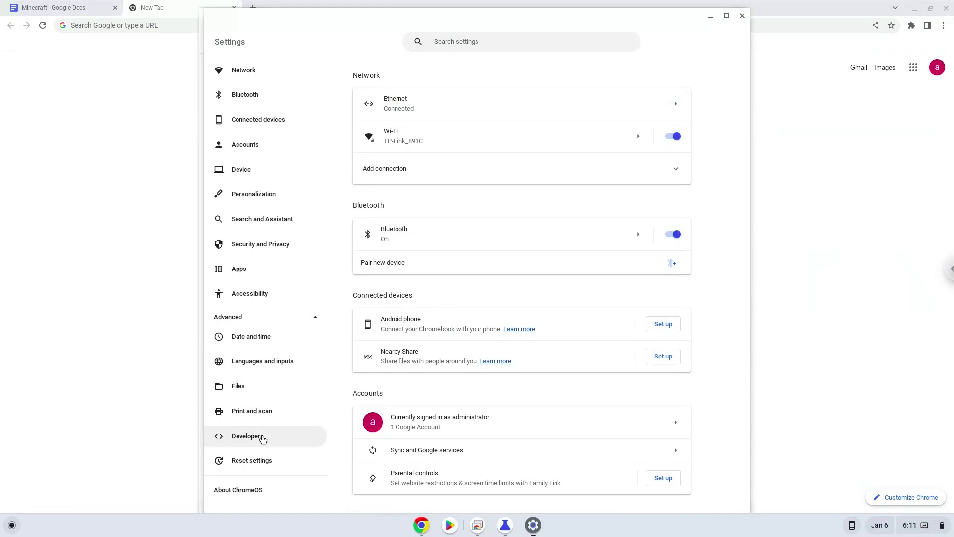
pyautogui.click(263, 439)
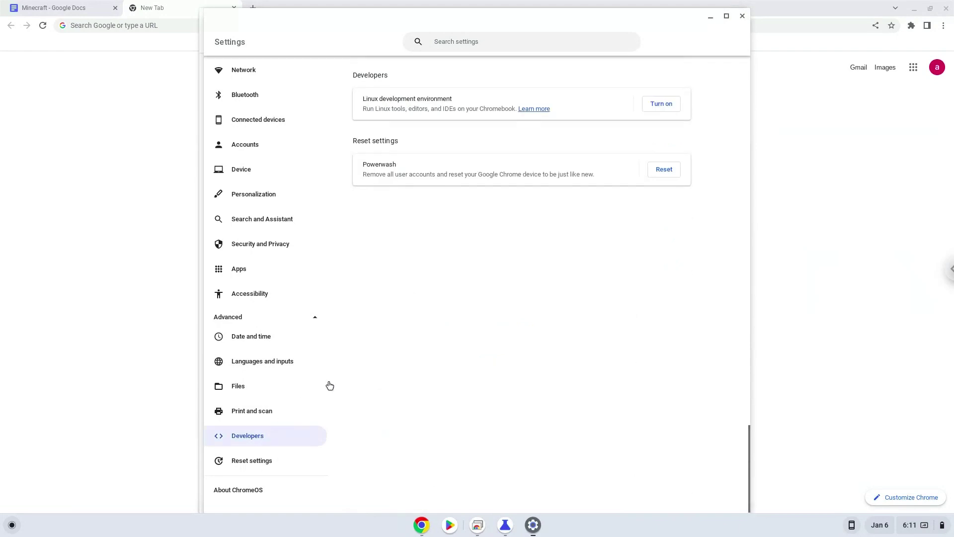
pyautogui.click(654, 108)
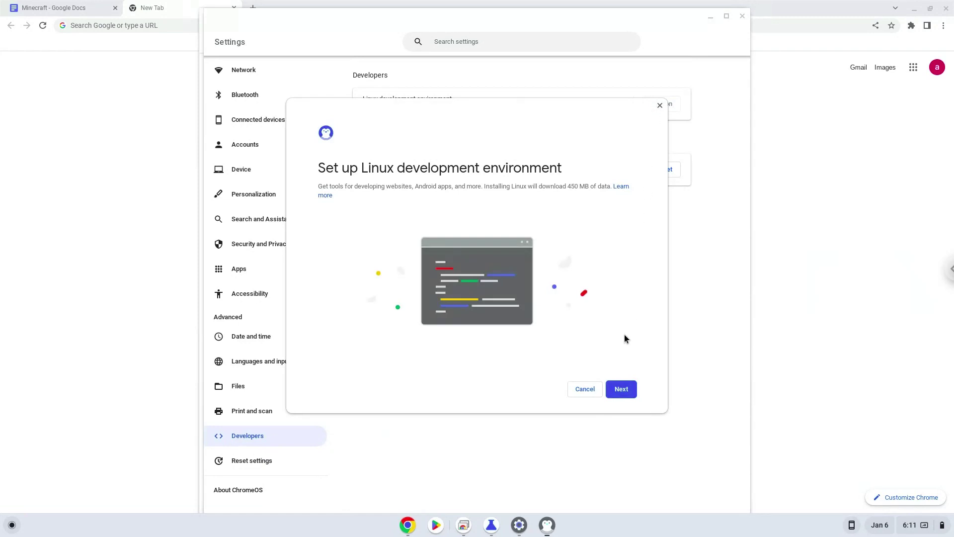
# - Install Linux with the recommended disk size, then close the Terminal, Settings and flags windows
pyautogui.click(618, 389)
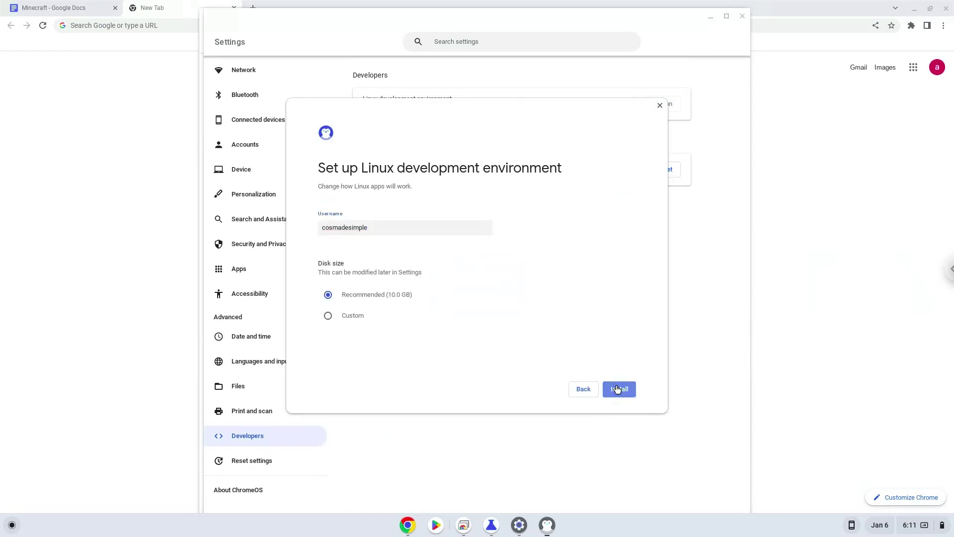
pyautogui.click(618, 390)
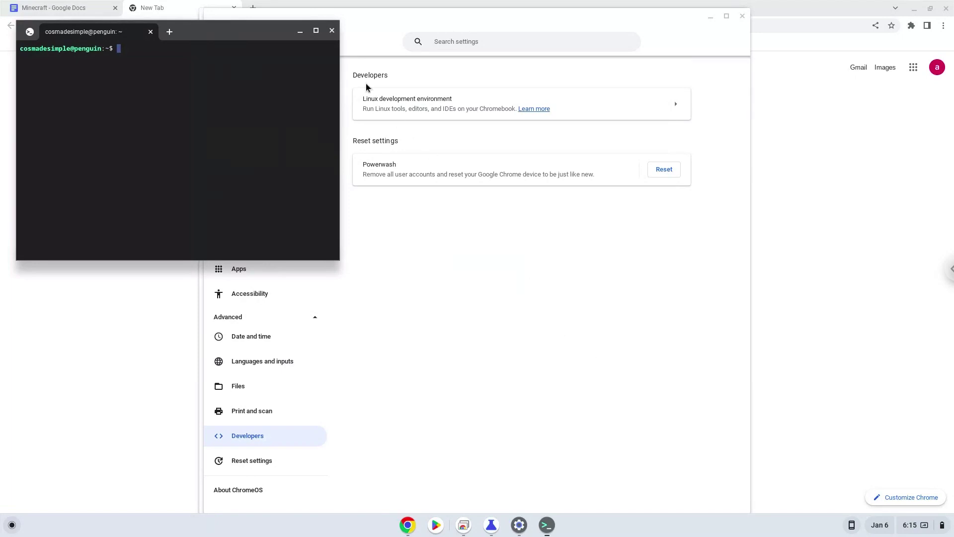
pyautogui.click(332, 31)
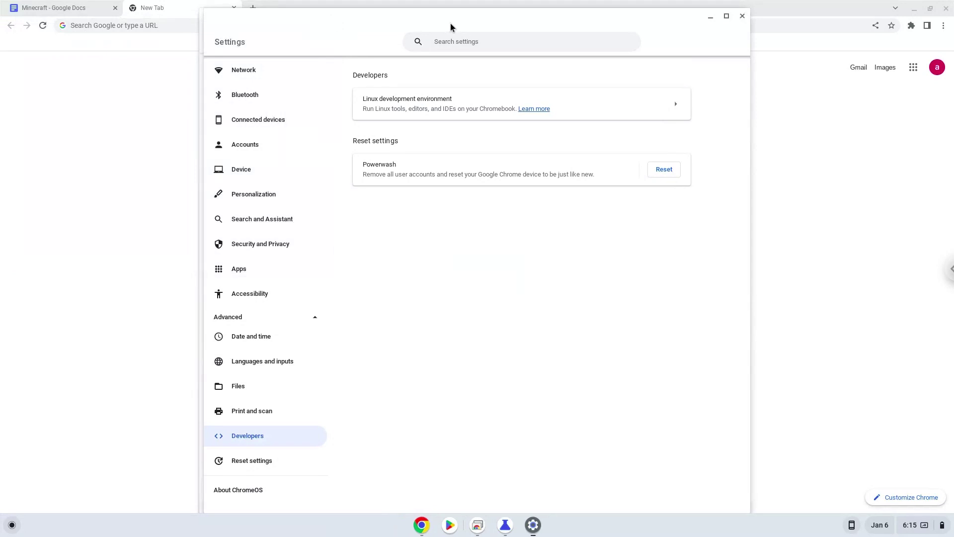
pyautogui.click(741, 17)
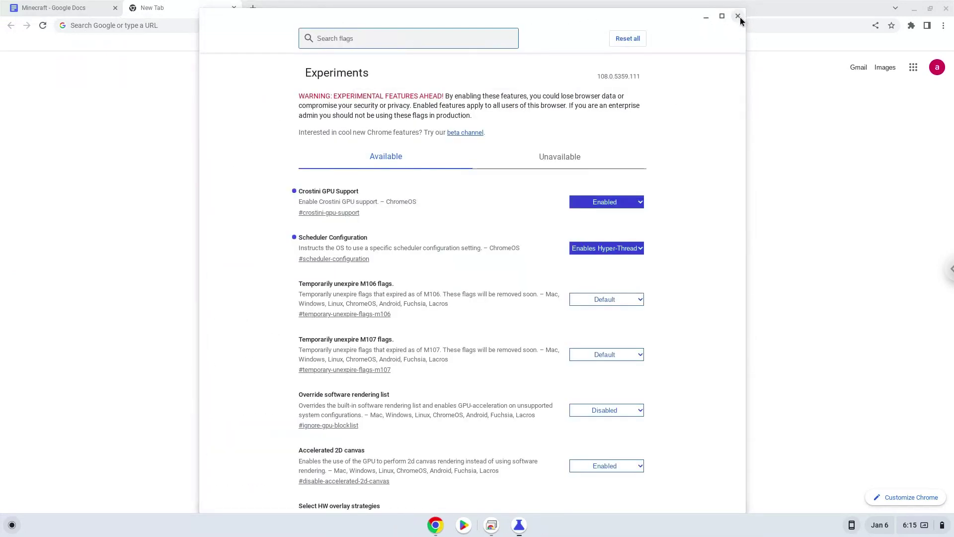
pyautogui.click(741, 17)
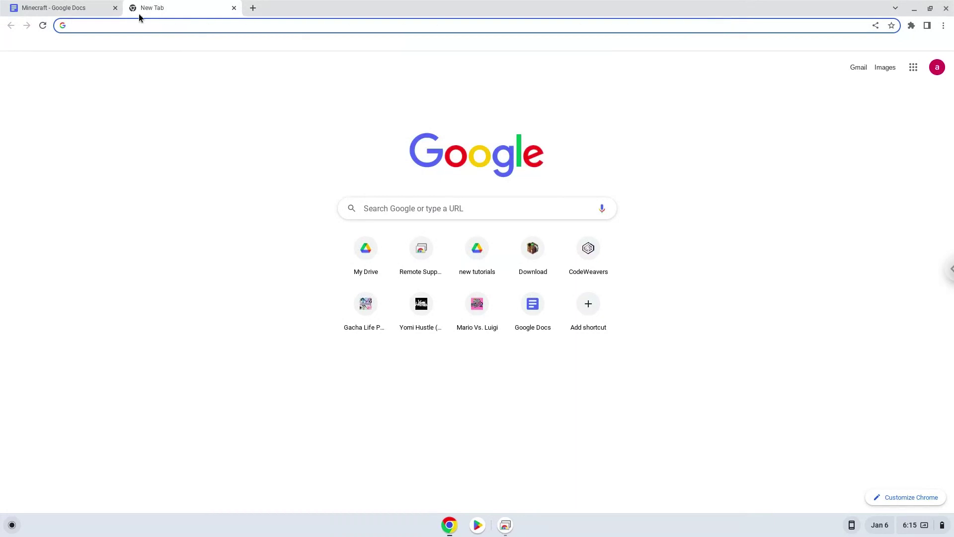
# - Copy the 'sudo apt update' line from the notes and launch the Terminal app
pyautogui.click(82, 10)
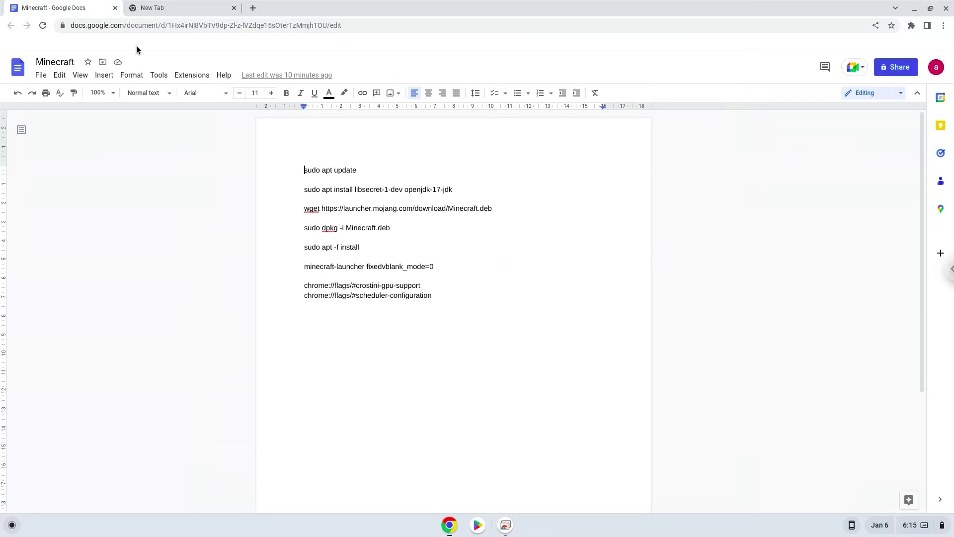
pyautogui.tripleClick(316, 169)
pyautogui.rightClick(316, 170)
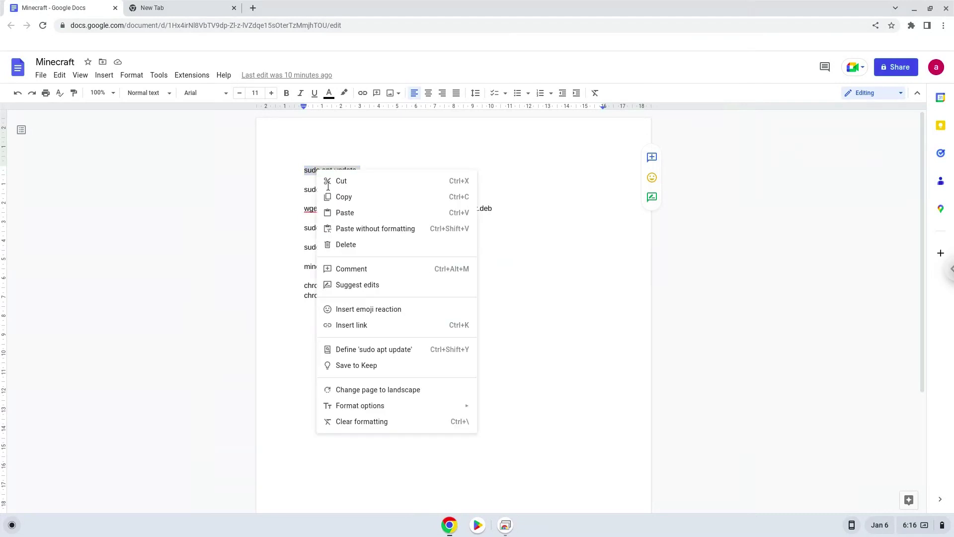
pyautogui.click(339, 197)
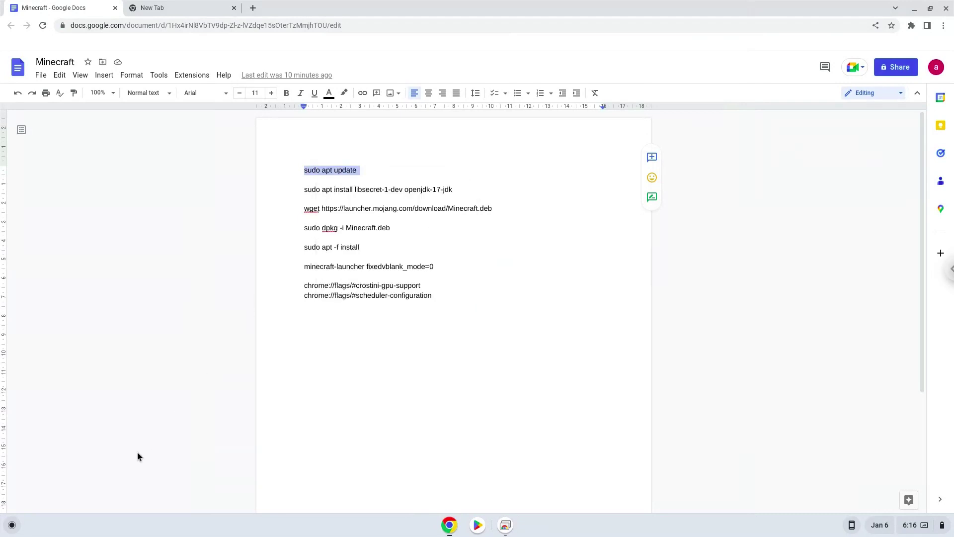
pyautogui.click(19, 527)
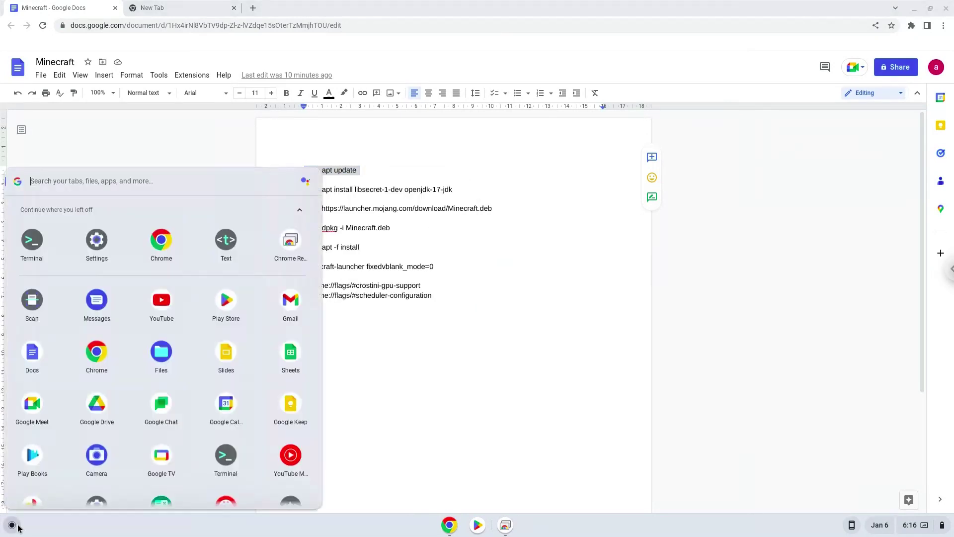
pyautogui.click(28, 244)
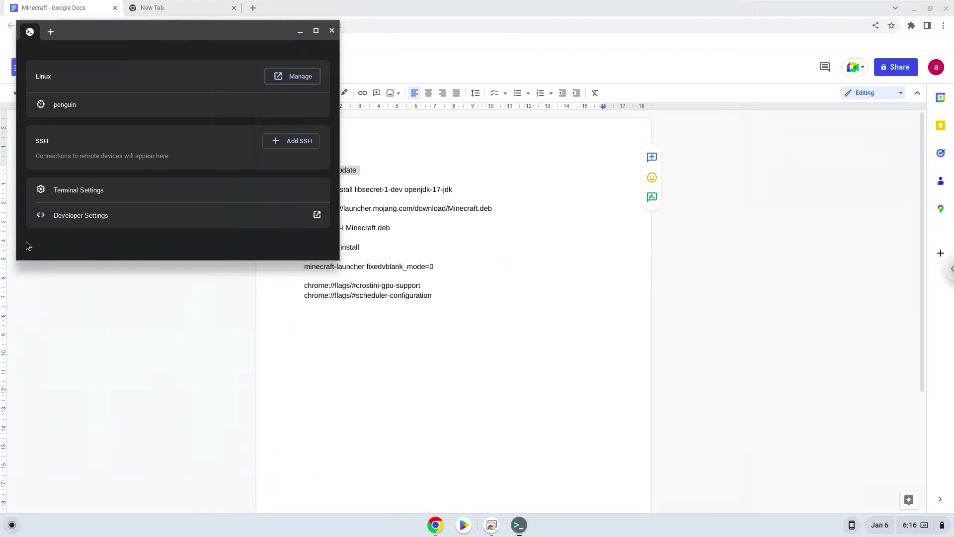
# - Maximize the Terminal window to fill the screen
pyautogui.doubleClick(211, 32)
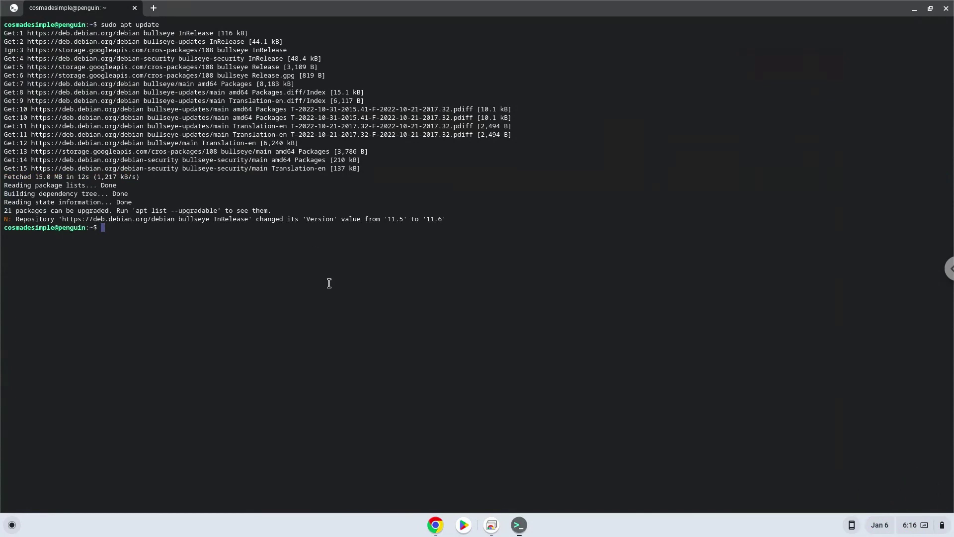
# - Paste the libsecret-1-dev and openjdk-17-jdk apt install line into Terminal, run it, and confirm
pyautogui.click(435, 526)
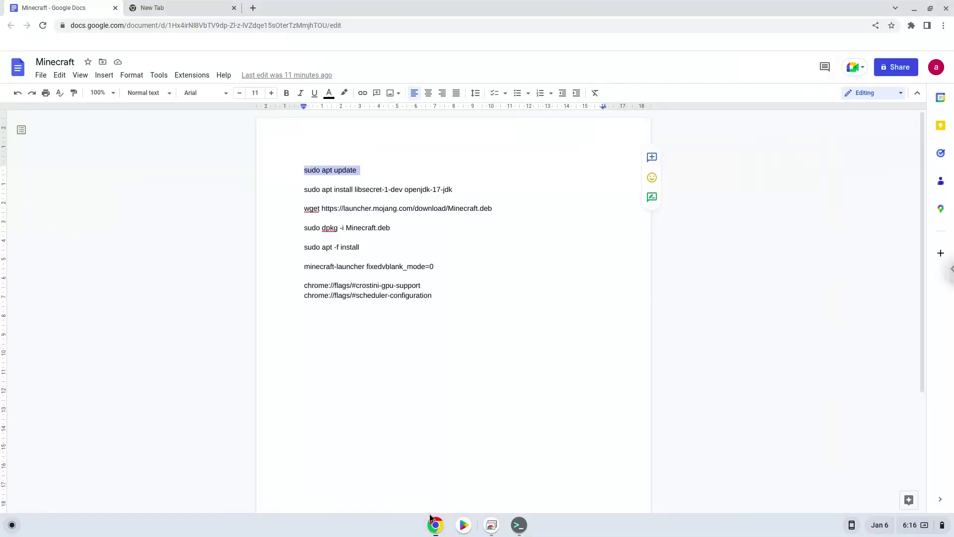
pyautogui.tripleClick(347, 191)
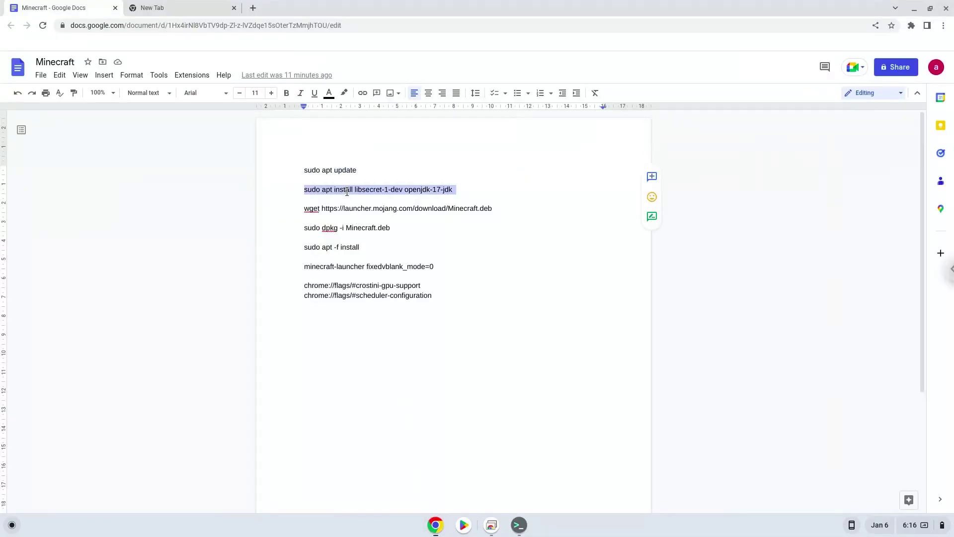
pyautogui.rightClick(347, 193)
pyautogui.click(363, 221)
pyautogui.click(519, 526)
pyautogui.hotkey('ctrl', 'shift', 'v')
pyautogui.press('Return')
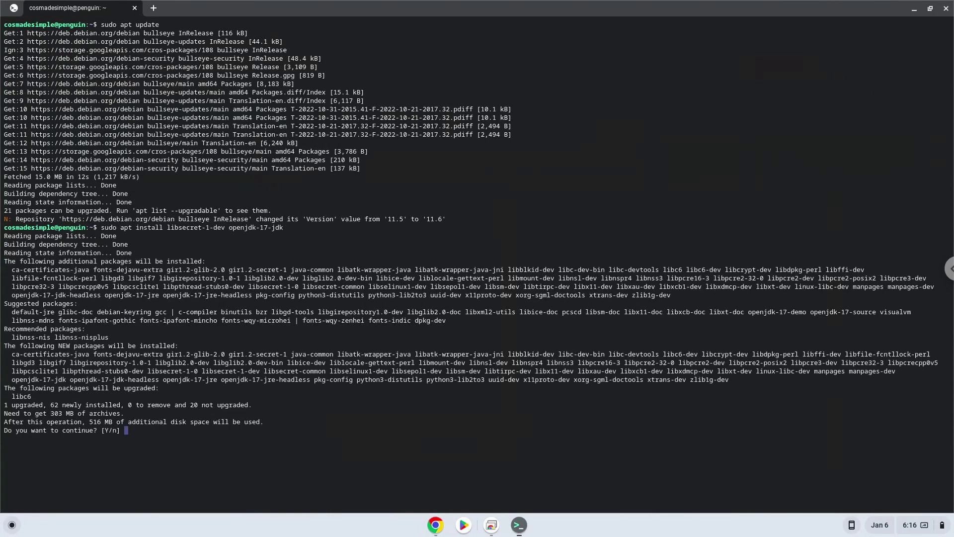
pyautogui.press('Return')
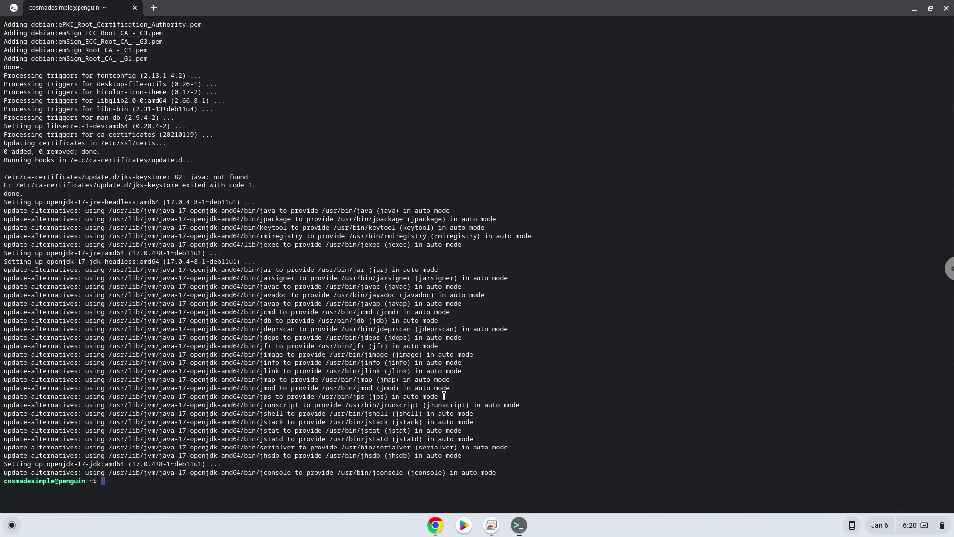
# - Copy the wget line from the notes and run it to download Minecraft.deb
pyautogui.click(435, 526)
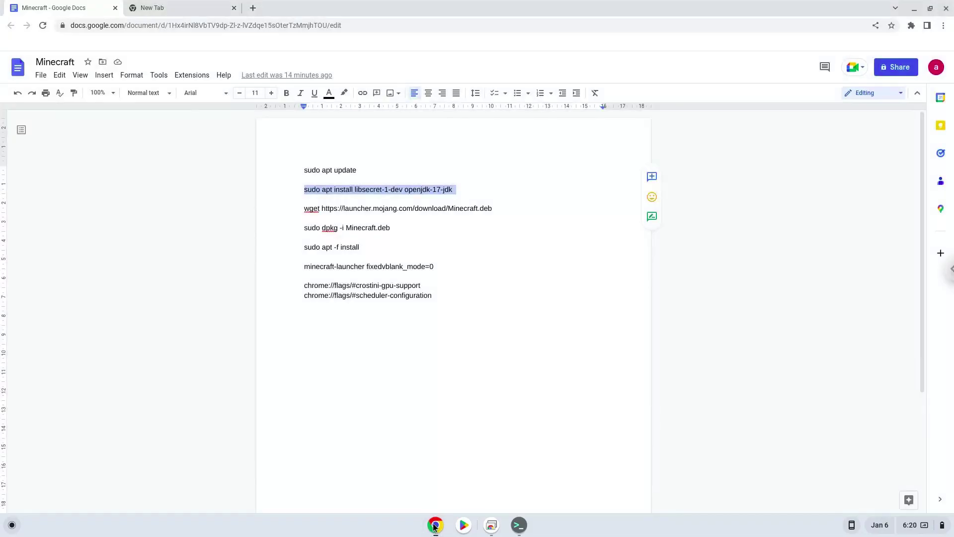
pyautogui.tripleClick(402, 208)
pyautogui.rightClick(403, 206)
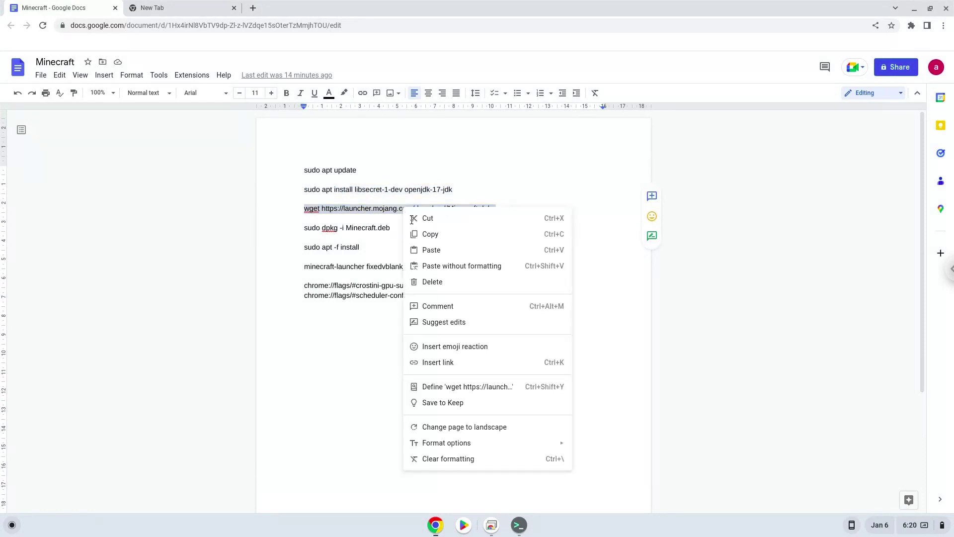
pyautogui.click(418, 232)
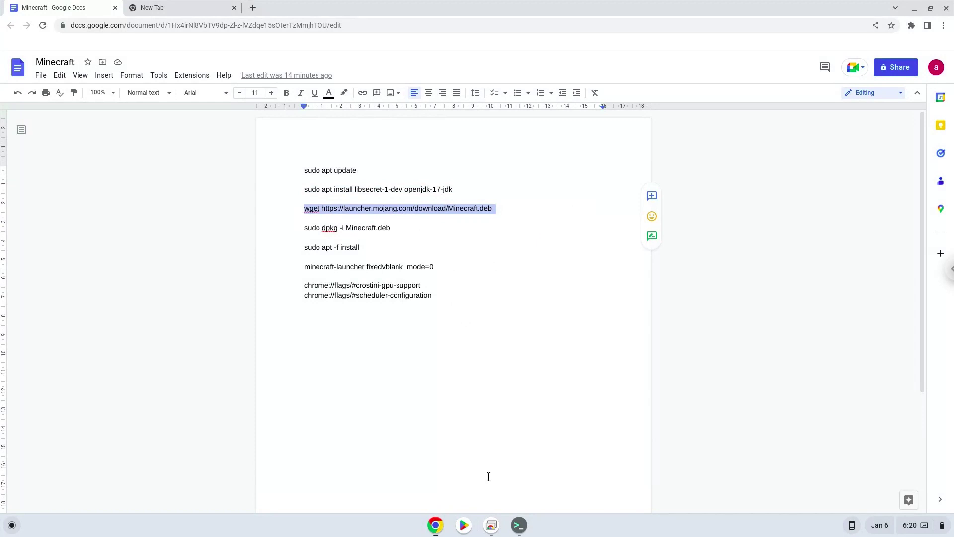
pyautogui.click(513, 526)
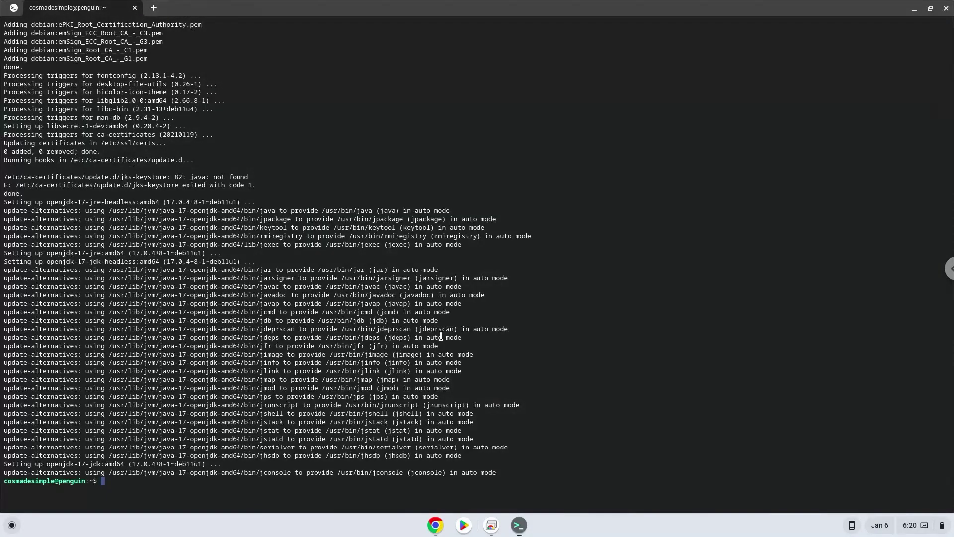
pyautogui.hotkey('ctrl', 'shift', 'v')
pyautogui.press('Return')
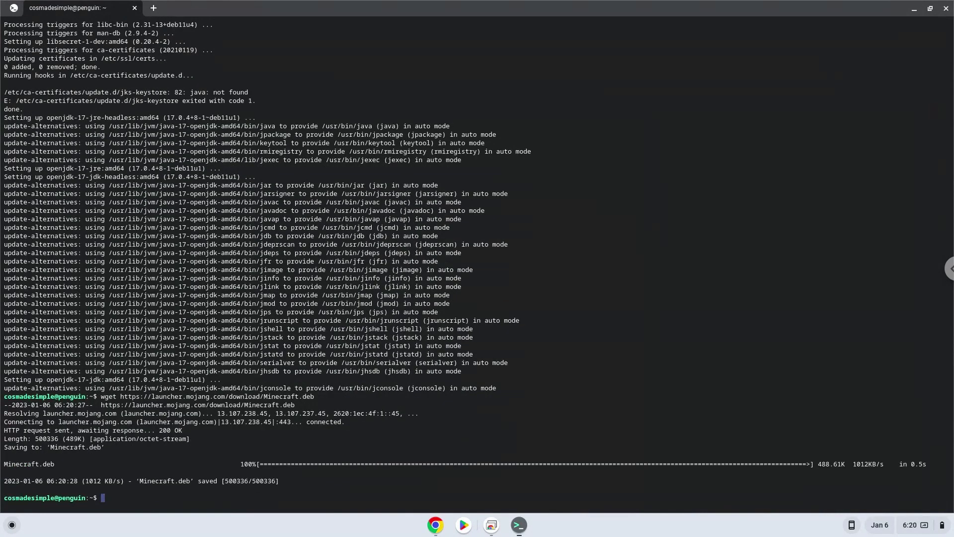
# - Copy 'sudo dpkg -i Minecraft.deb' from the notes and run it in Terminal
pyautogui.click(435, 526)
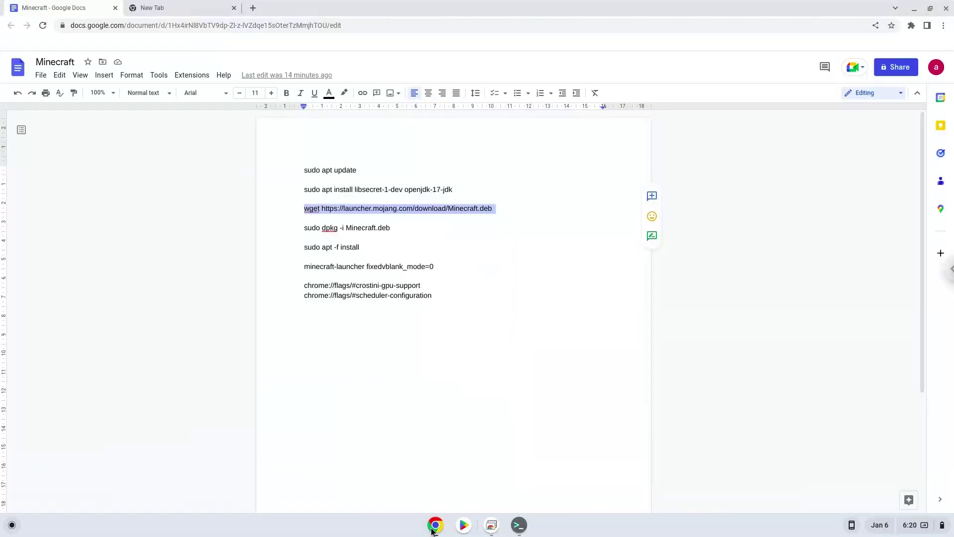
pyautogui.click(360, 229)
pyautogui.tripleClick(361, 229)
pyautogui.rightClick(360, 231)
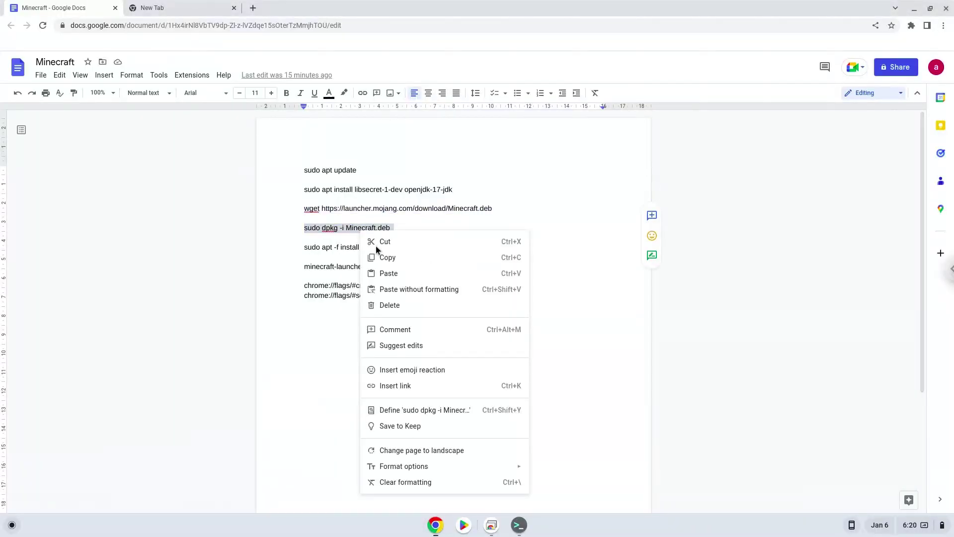
pyautogui.click(385, 256)
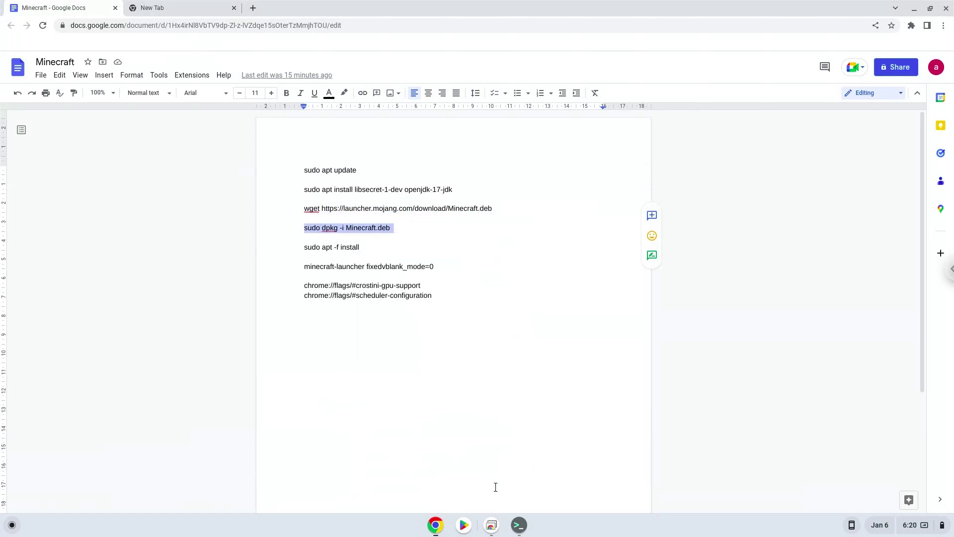
pyautogui.click(518, 524)
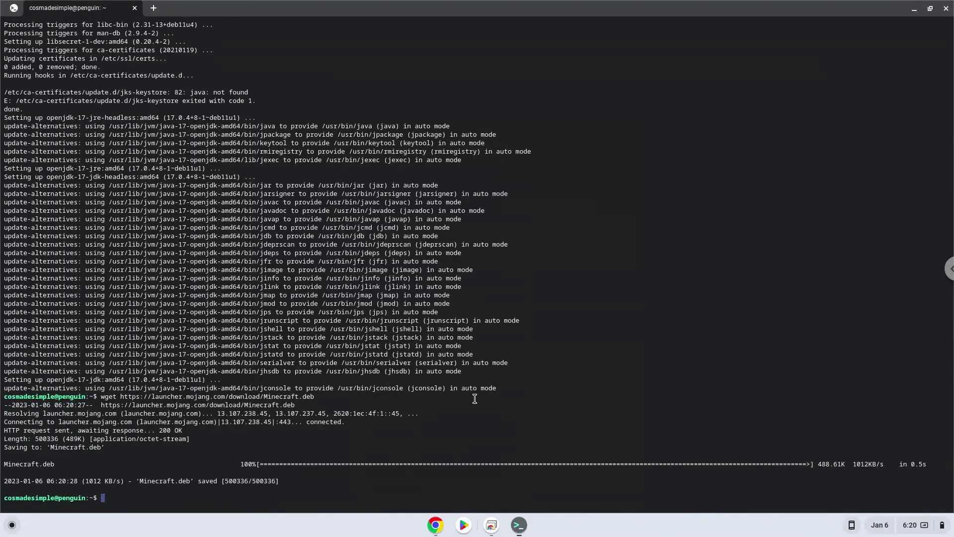
pyautogui.hotkey('ctrl', 'shift', 'v')
pyautogui.press('Return')
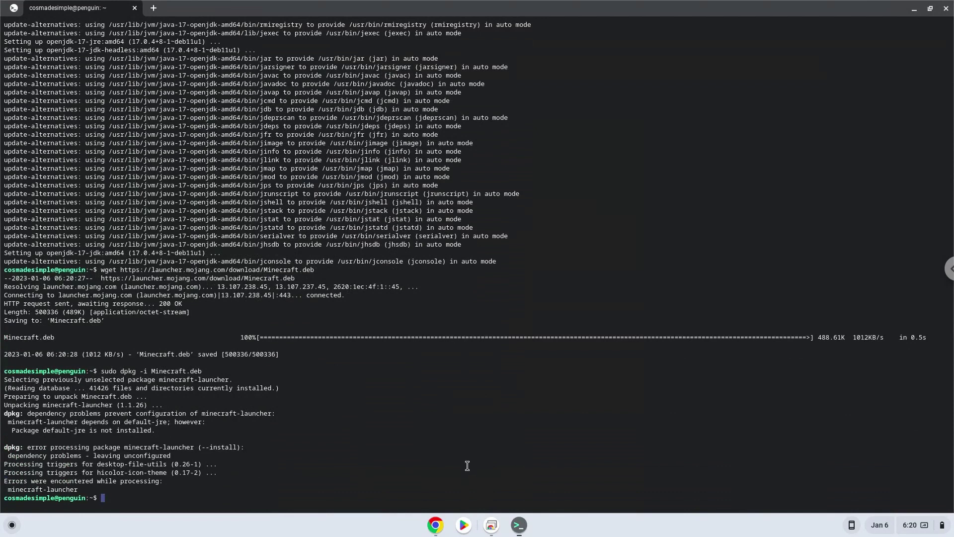
# - Copy 'sudo apt -f install' from the notes and run it in Terminal
pyautogui.click(436, 526)
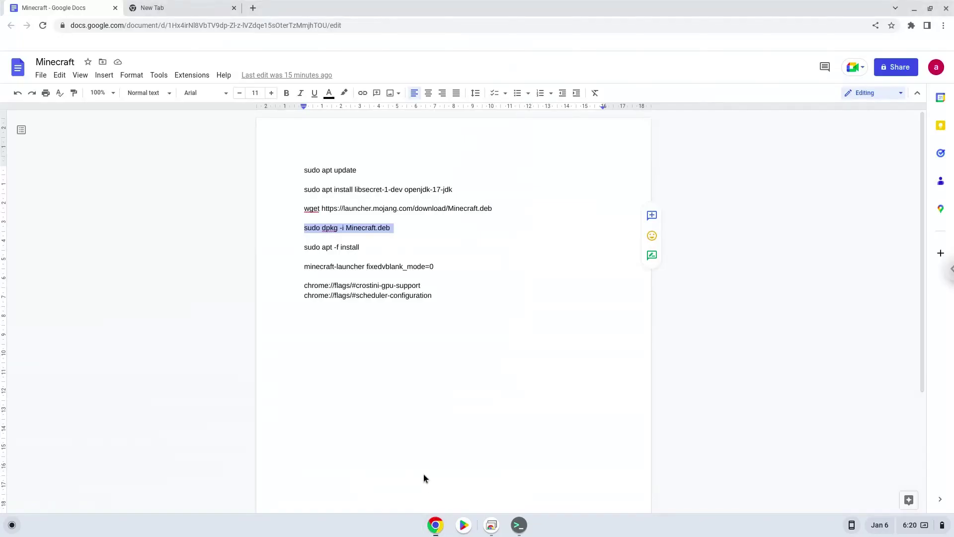
pyautogui.tripleClick(336, 247)
pyautogui.rightClick(336, 247)
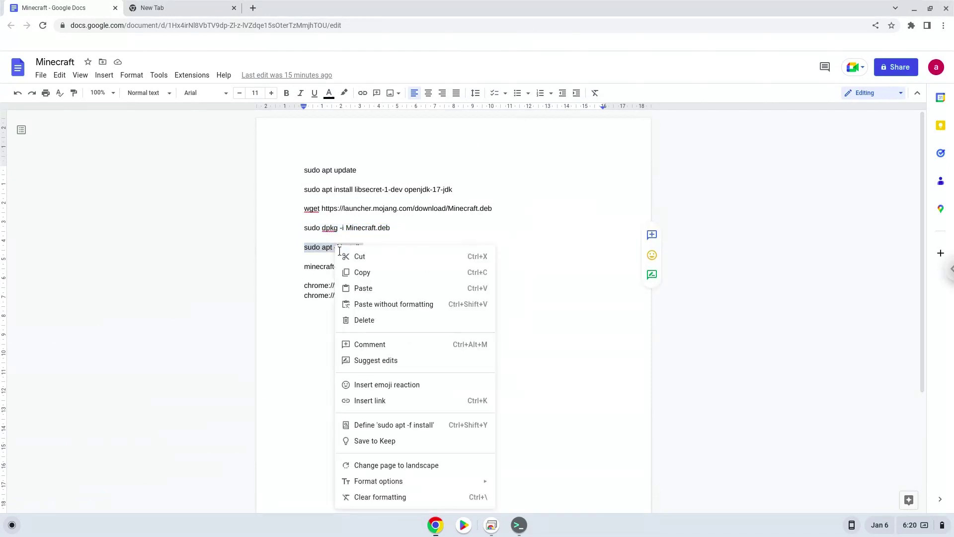
pyautogui.click(358, 270)
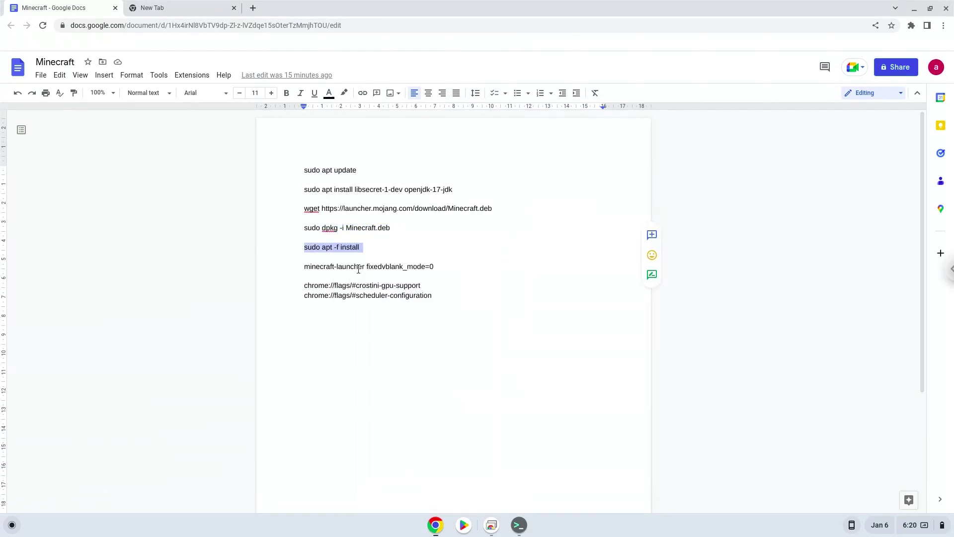
pyautogui.click(519, 525)
pyautogui.hotkey('ctrl', 'shift', 'v')
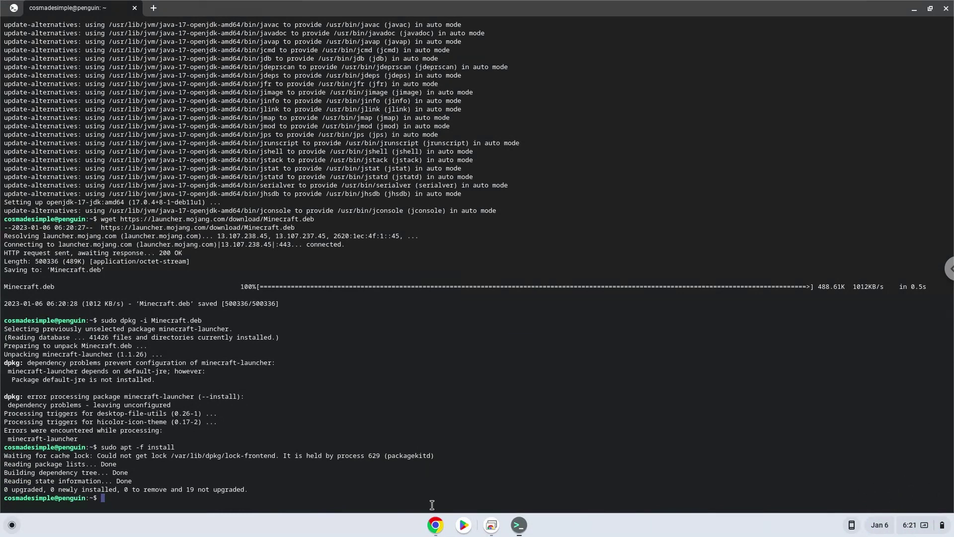
# - Copy 'minecraft-launcher fixedvblank_mode=0' from the notes and run it in Terminal
pyautogui.click(433, 528)
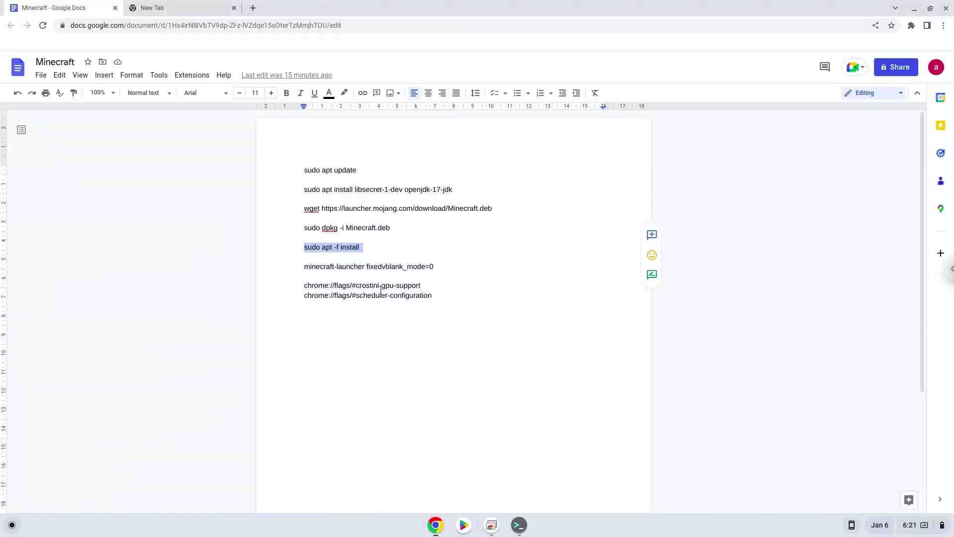
pyautogui.tripleClick(377, 264)
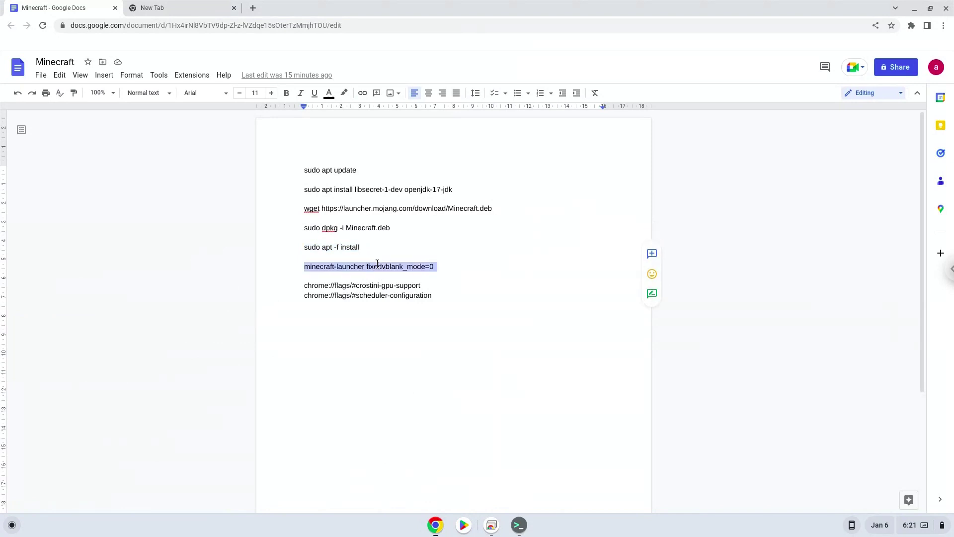
pyautogui.rightClick(377, 264)
pyautogui.click(409, 282)
pyautogui.click(517, 526)
pyautogui.hotkey('ctrl', 'shift', 'v')
pyautogui.press('Return')
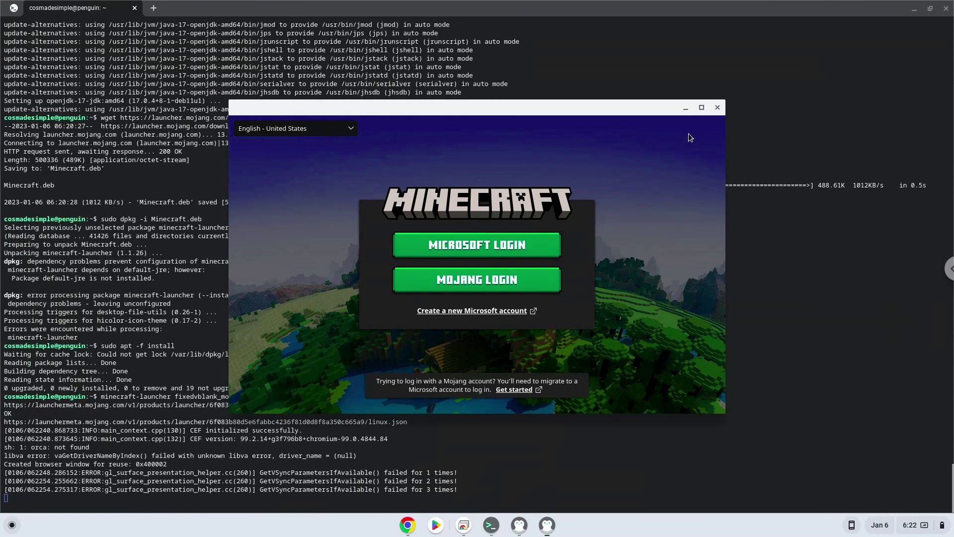
# - Maximize the Minecraft Launcher login screen, then close the launcher and Terminal, confirming Leave
pyautogui.click(702, 107)
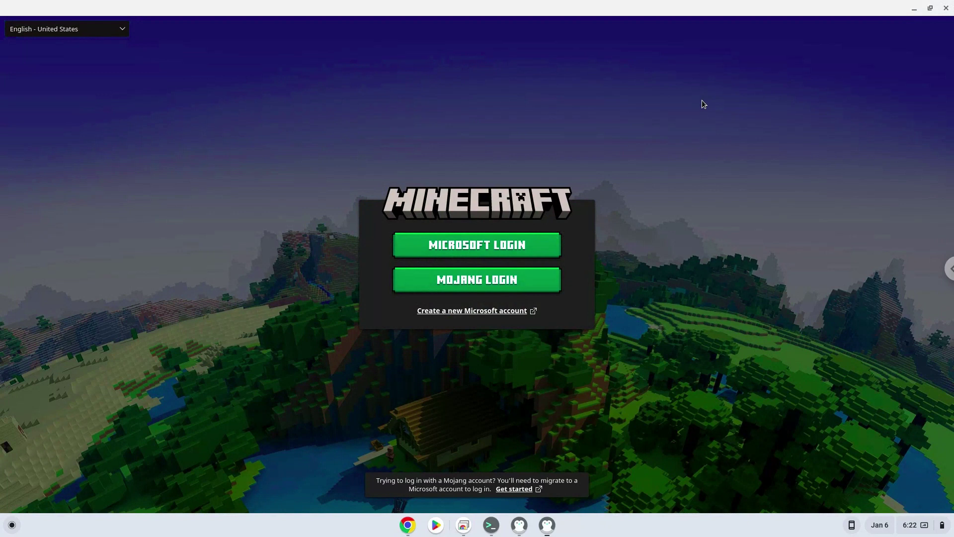
pyautogui.click(946, 8)
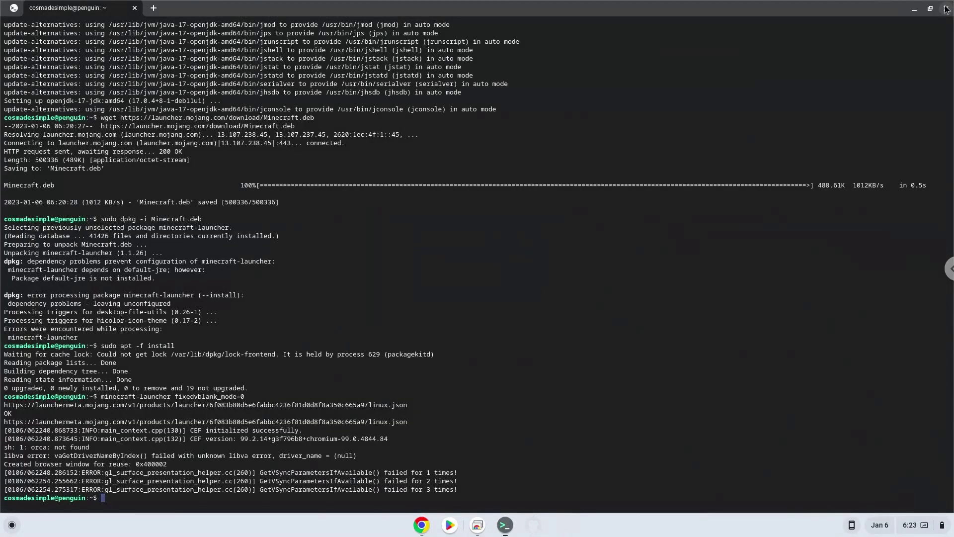
pyautogui.click(946, 9)
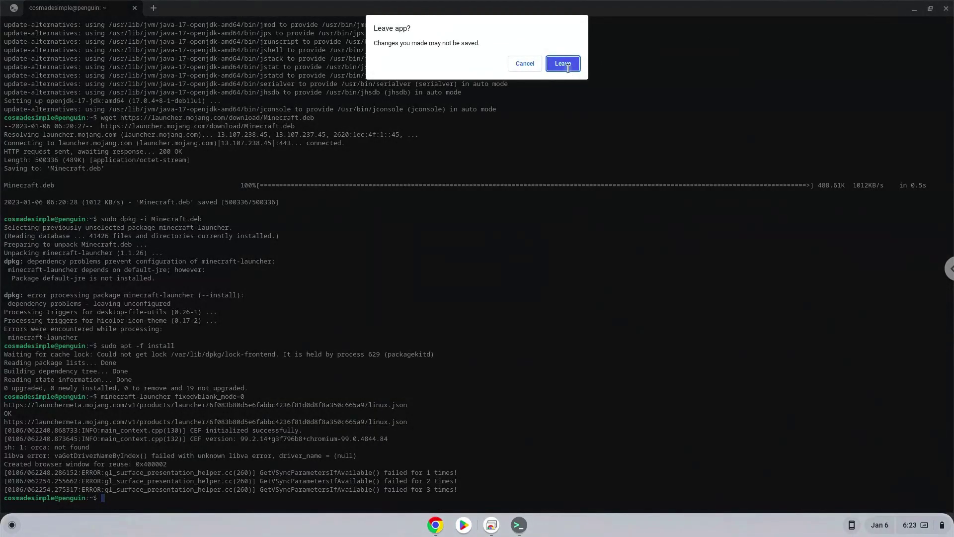
pyautogui.click(563, 63)
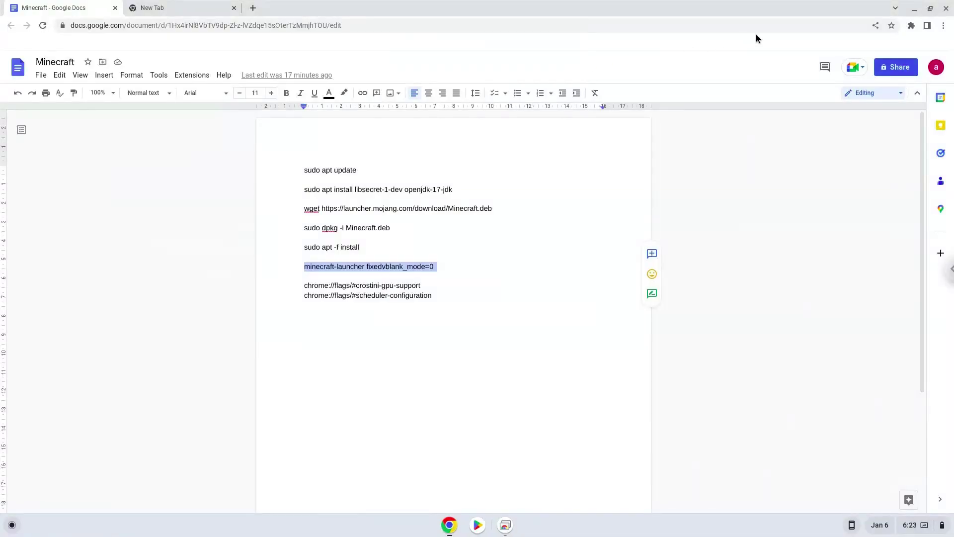
# - Minimize the Docs window and start Minecraft Launcher from the app list
pyautogui.click(914, 8)
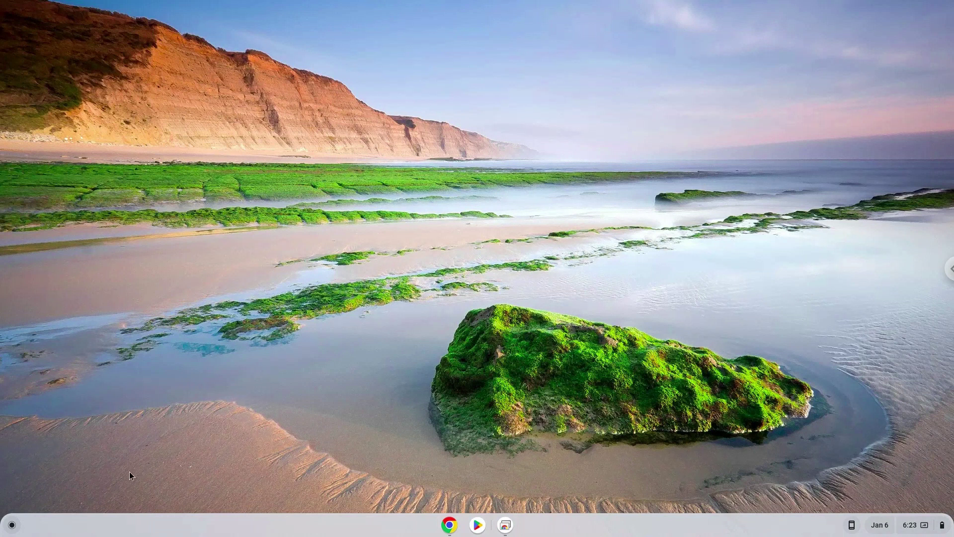
pyautogui.click(11, 526)
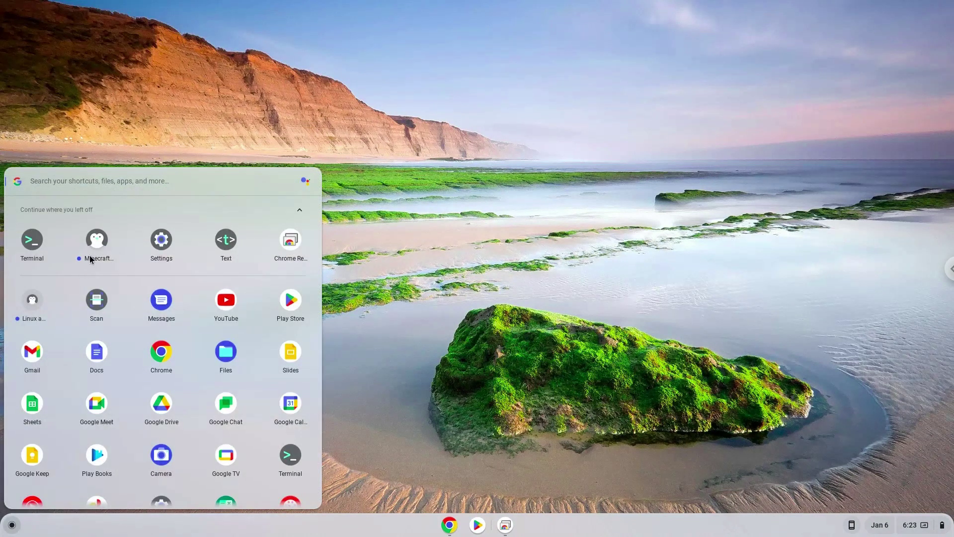
pyautogui.click(96, 240)
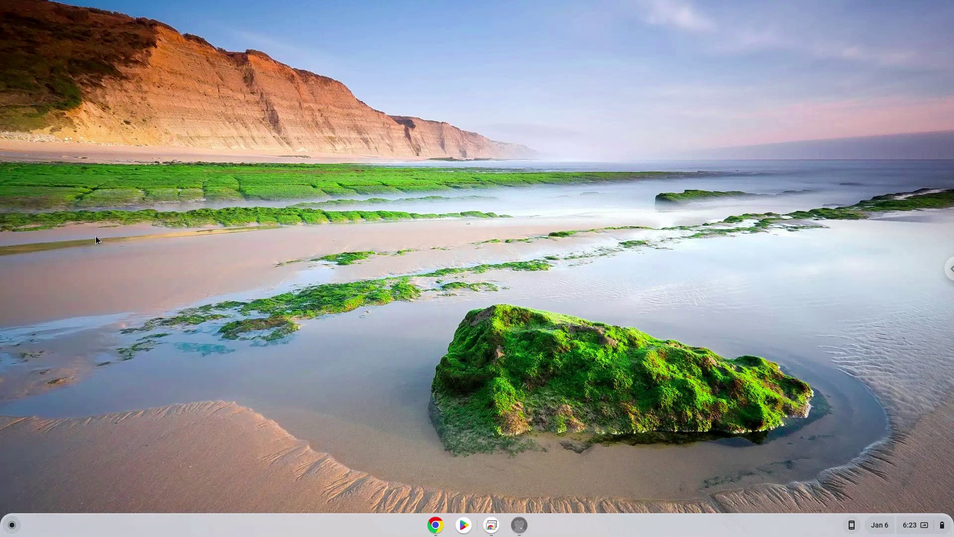